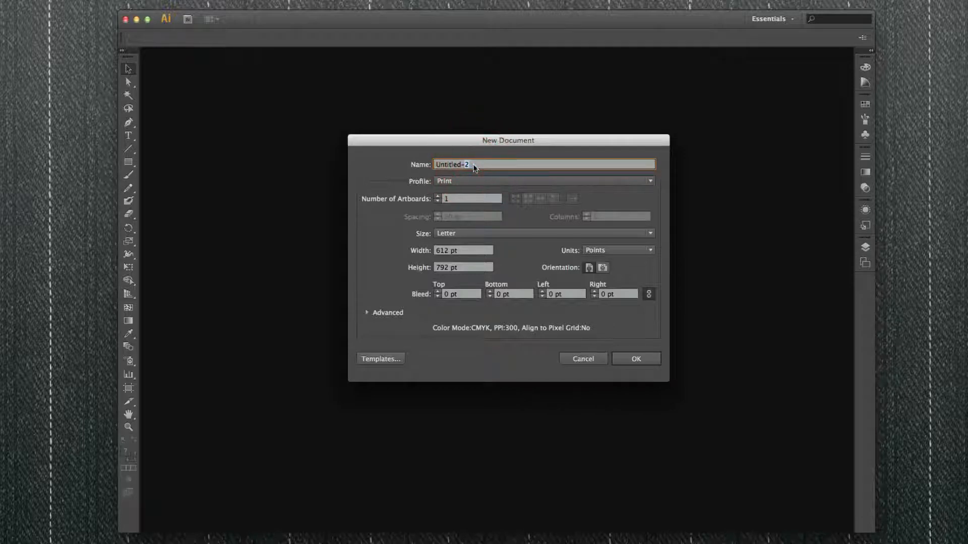
Name the new document "Print Tut" and keep the Print profile after viewing the available document profiles.
double_click(474, 165)
triple_click(474, 165)
type("Print Tut")
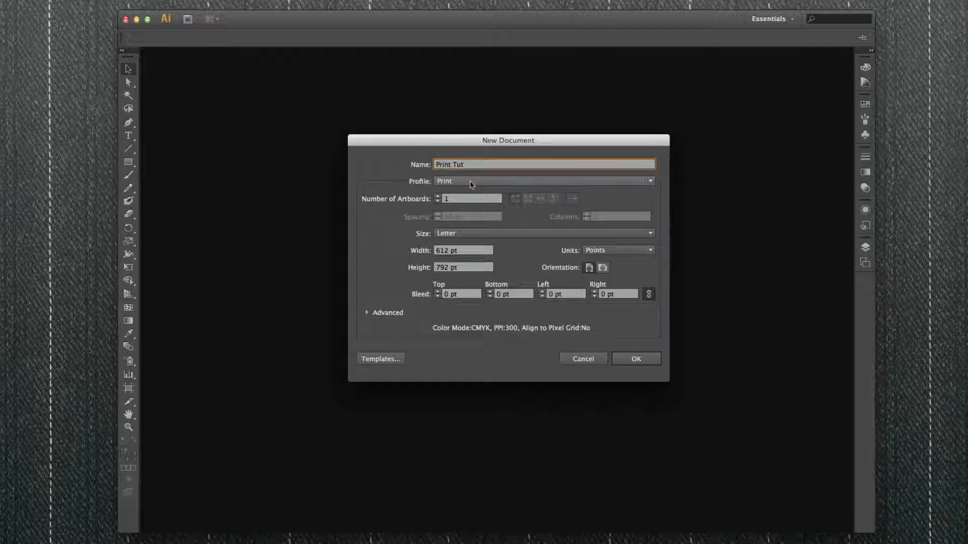
left_click(650, 183)
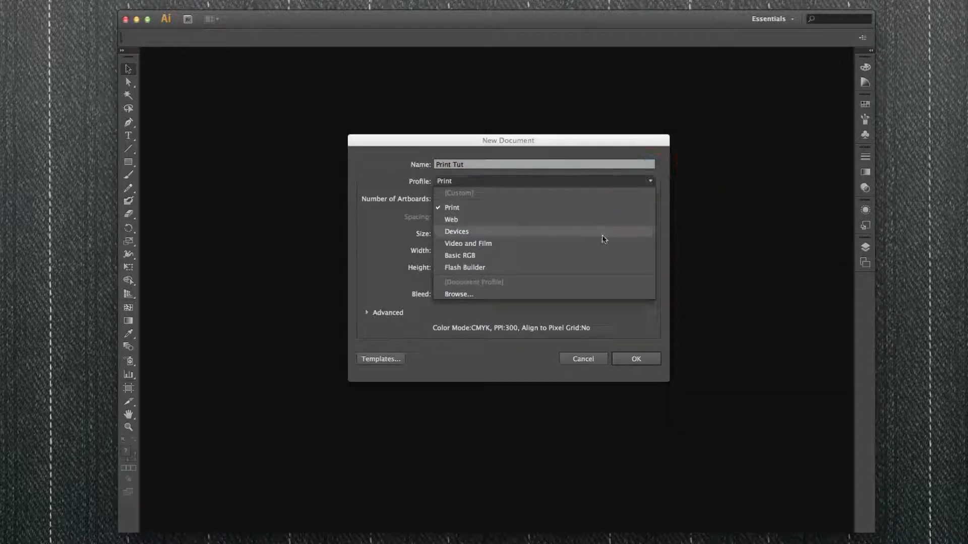
left_click(650, 181)
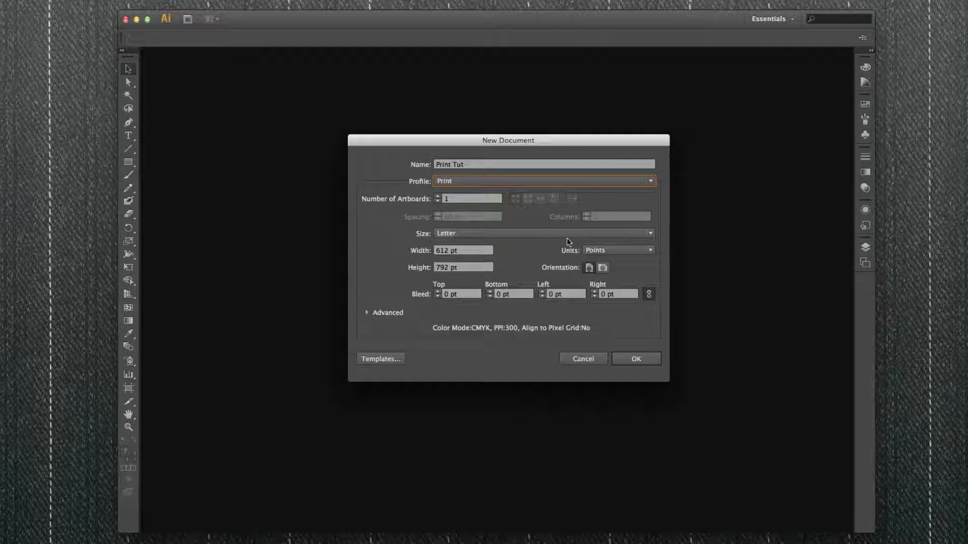
Examine the available page size presets and the document's width setting, keeping Letter as the size.
left_click(650, 238)
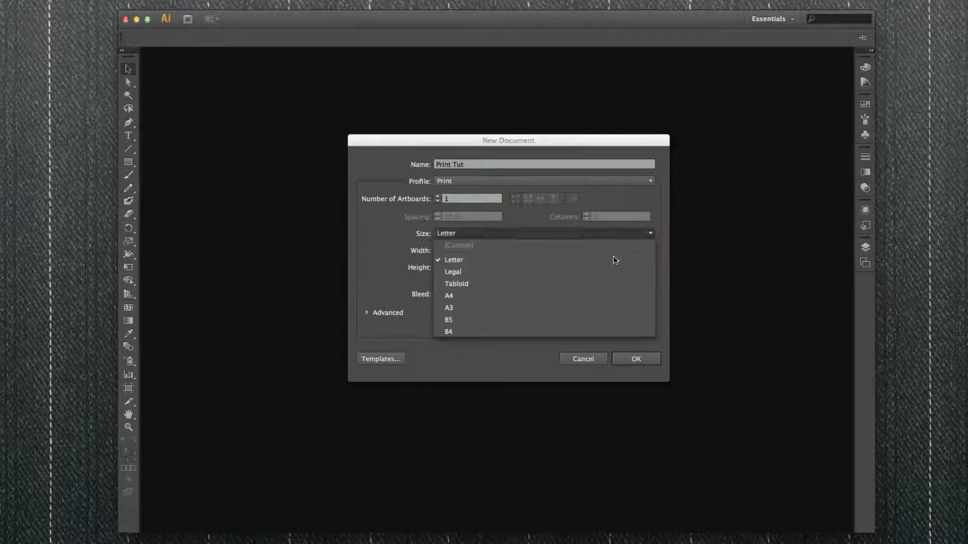
left_click(565, 262)
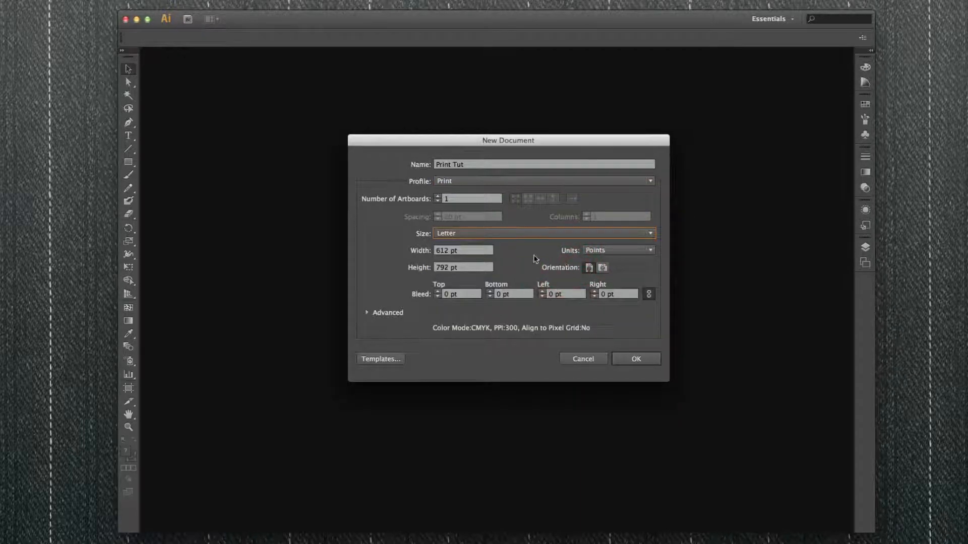
left_click(651, 234)
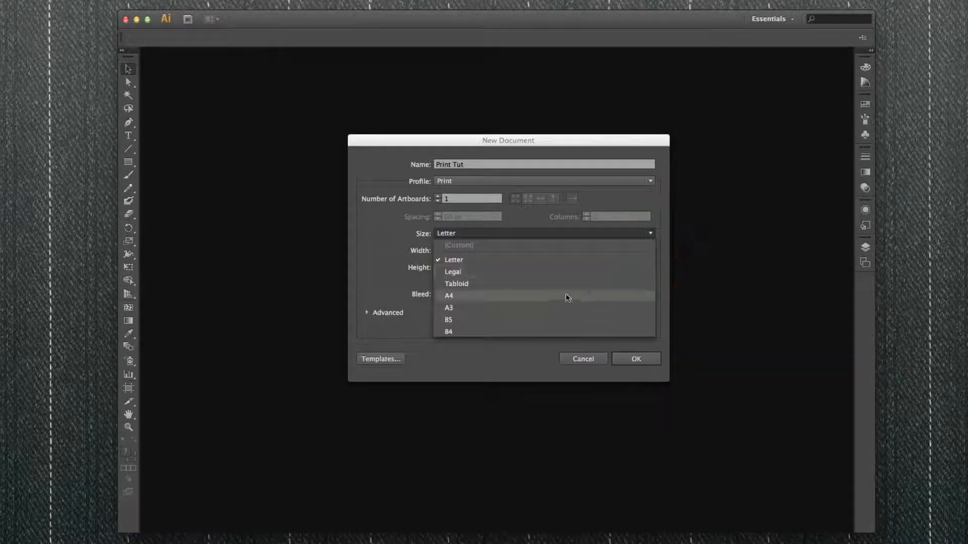
left_click(648, 234)
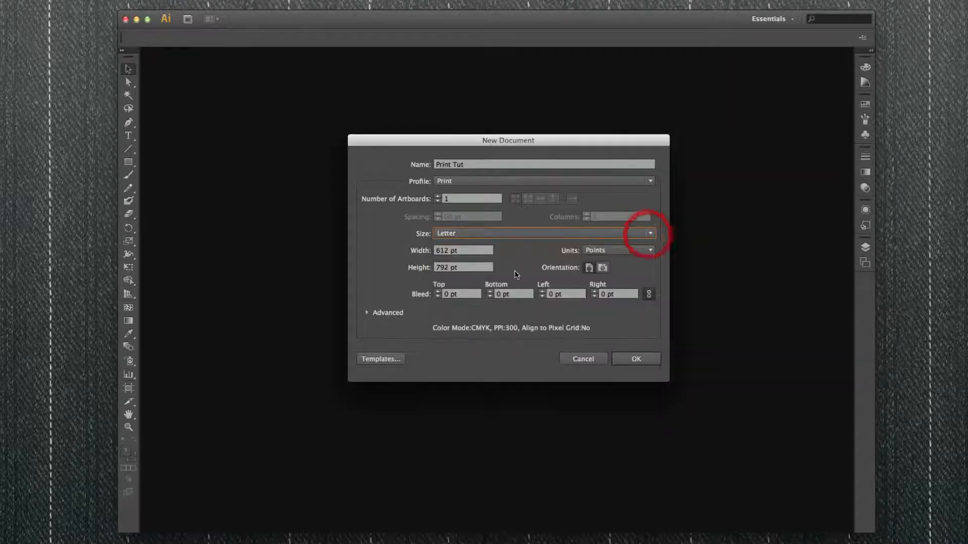
mouse_move(468, 251)
left_mouse_down()
mouse_move(432, 255)
mouse_move(450, 251)
left_mouse_up()
left_click(466, 252)
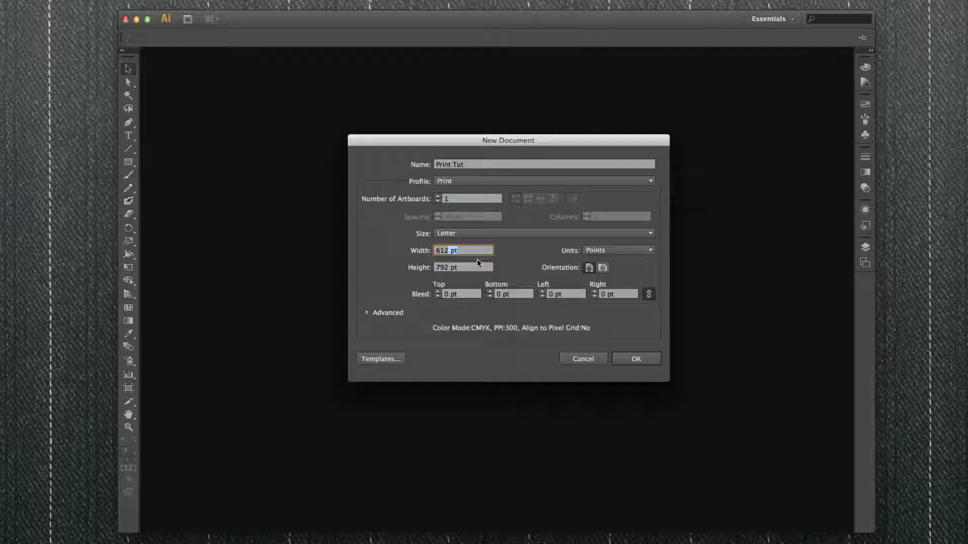
left_click(486, 251)
Try pixels and points as the new document's measurement units.
left_click(651, 252)
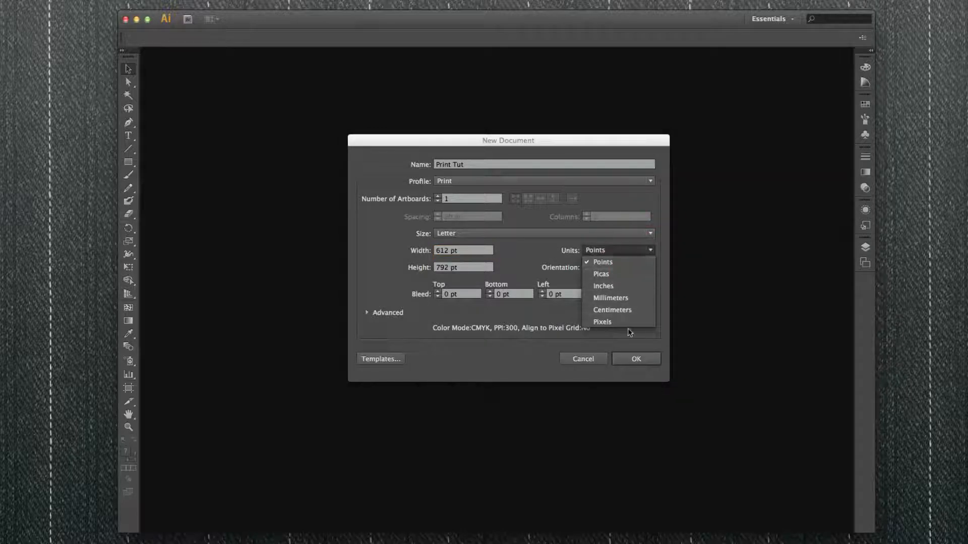
left_click(626, 320)
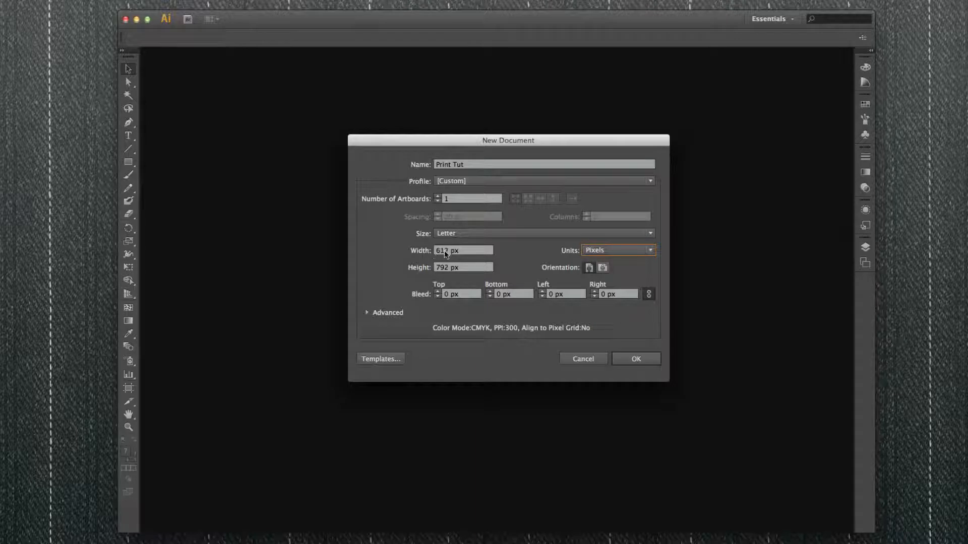
left_click(650, 254)
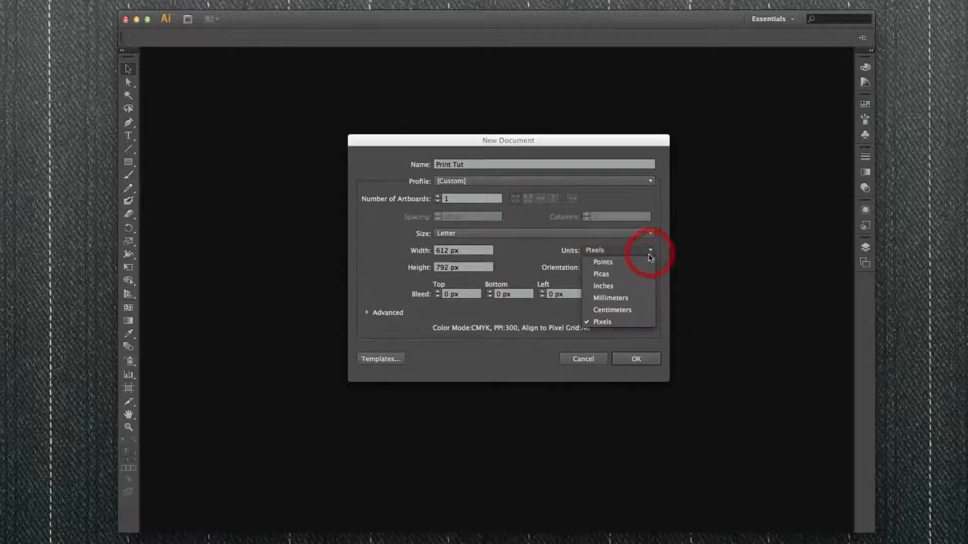
left_click(647, 261)
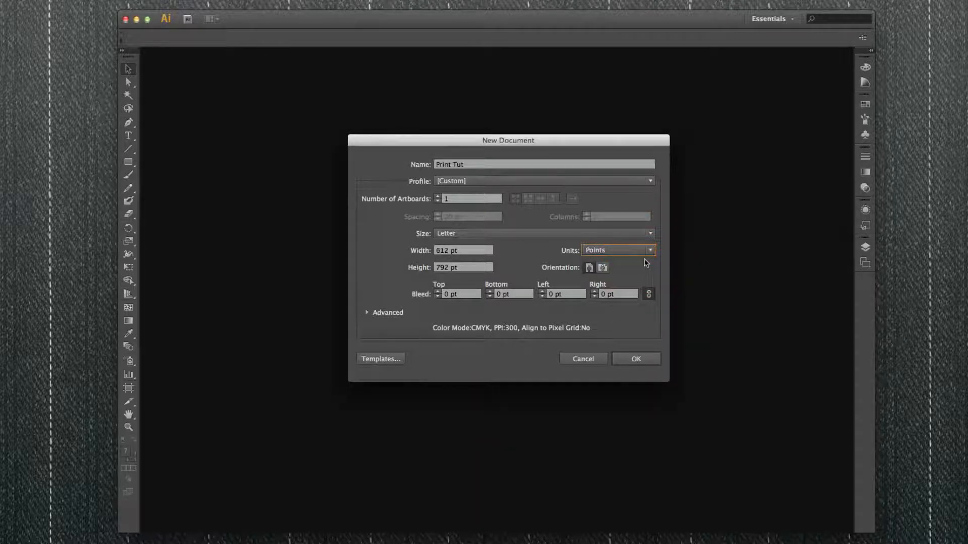
left_click(647, 253)
left_click(626, 323)
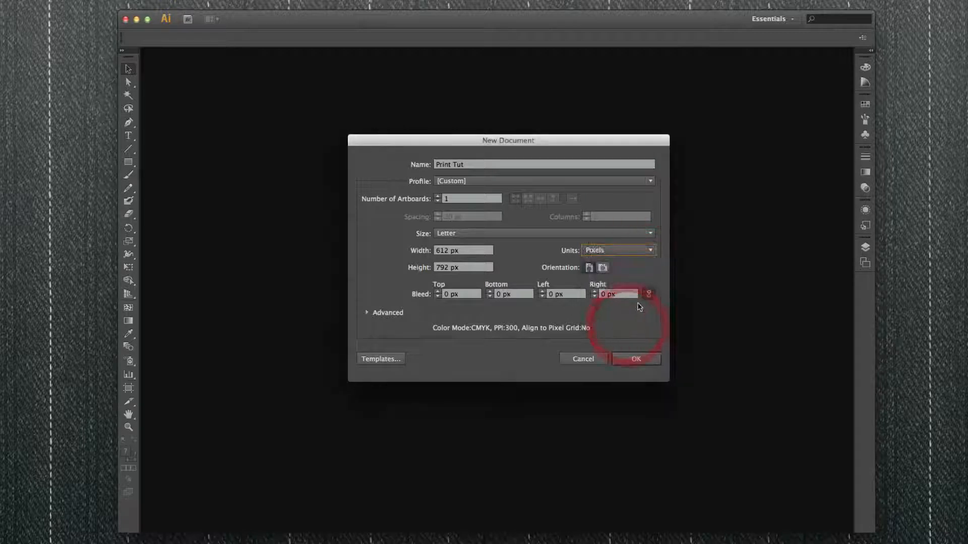
Set the document units to inches and the bleed to 0.25 in on all four sides.
left_click(650, 250)
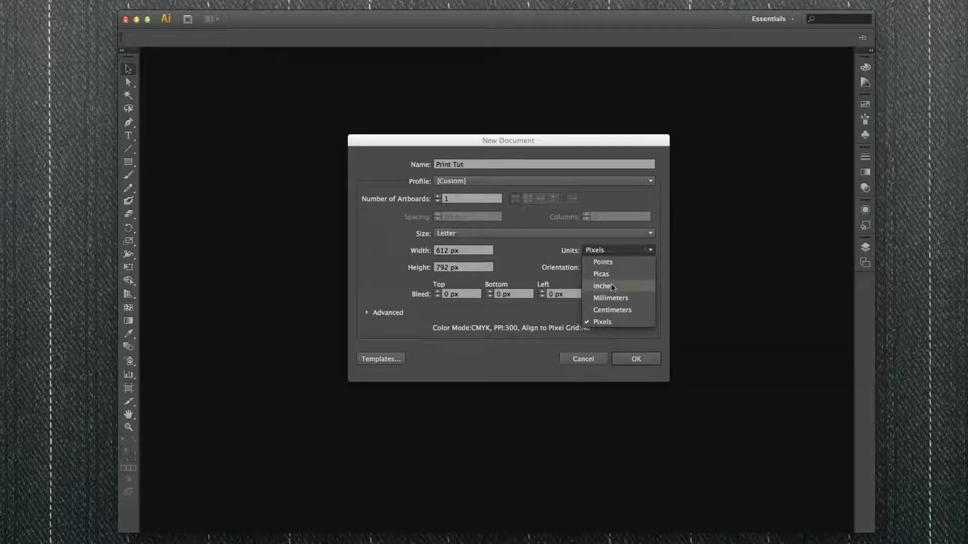
left_click(625, 286)
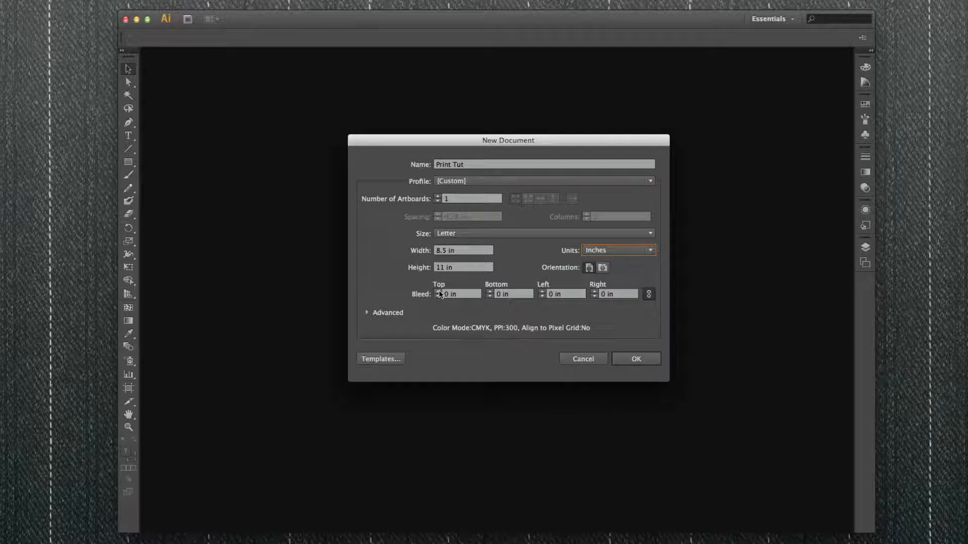
left_click(425, 298)
left_click(438, 293)
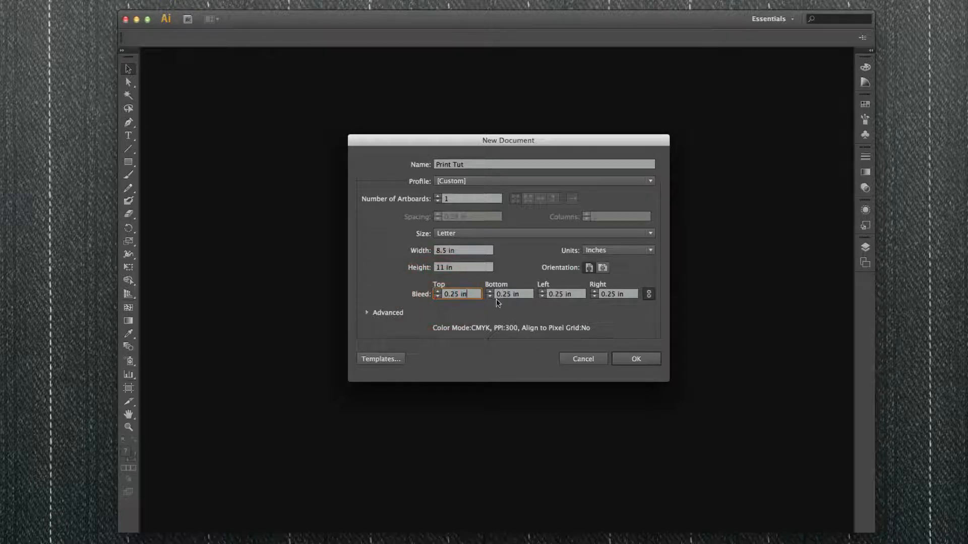
left_click(438, 296)
left_click(437, 292)
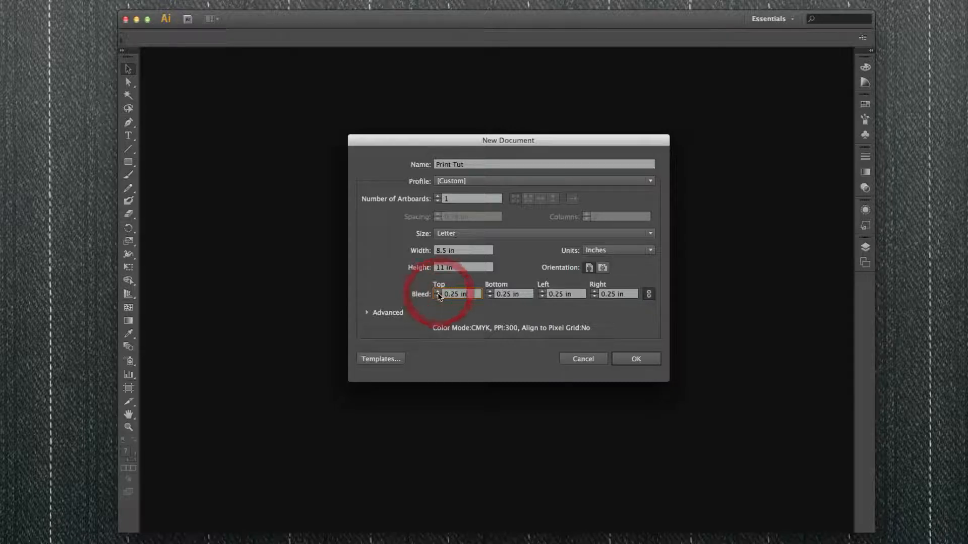
Compare the RGB and CMYK color modes in the advanced settings, choose CMYK, and create the print document.
left_click(367, 314)
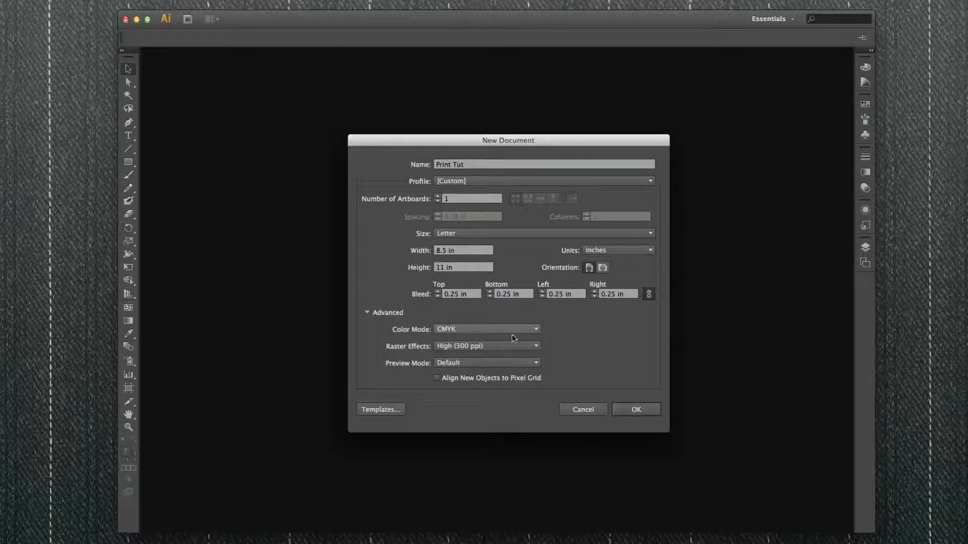
left_click(537, 330)
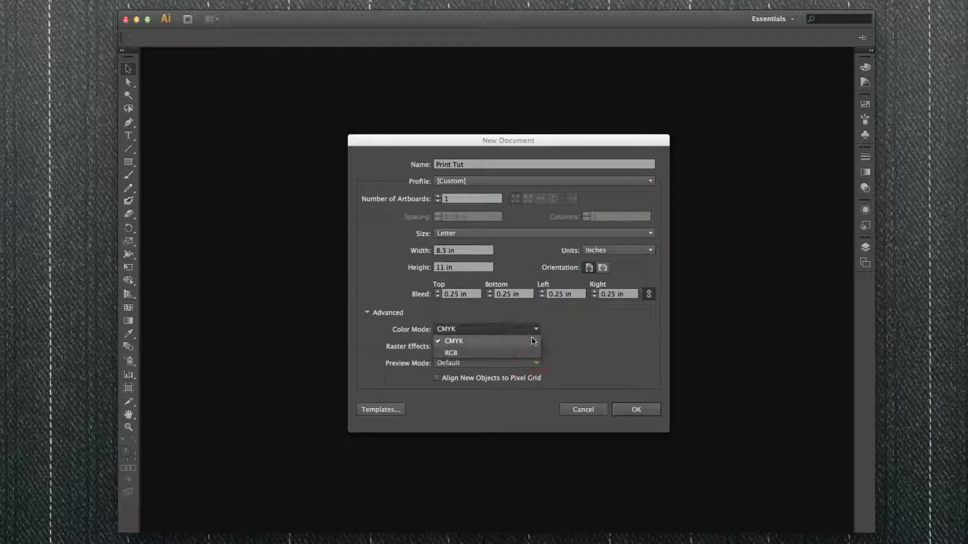
left_click(509, 354)
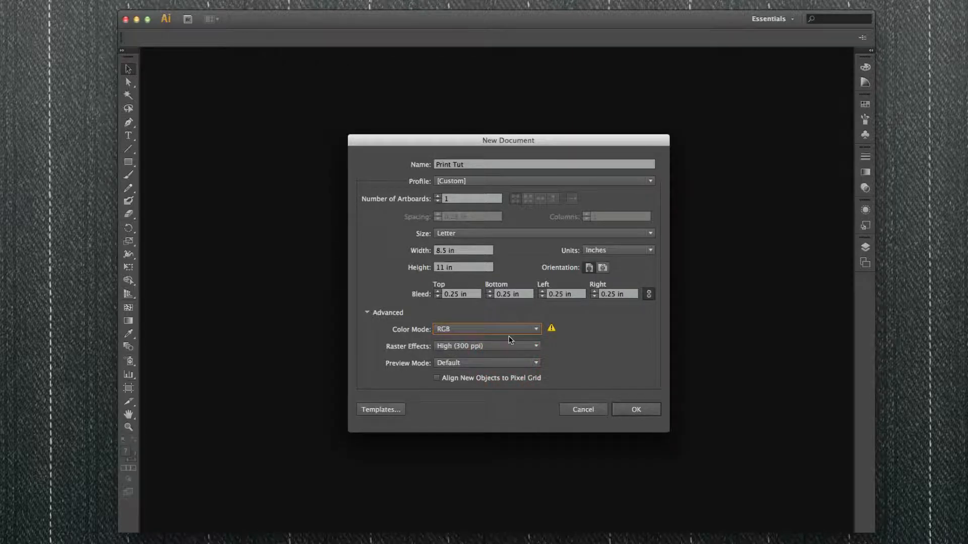
left_click(536, 334)
left_click(534, 341)
left_click(634, 410)
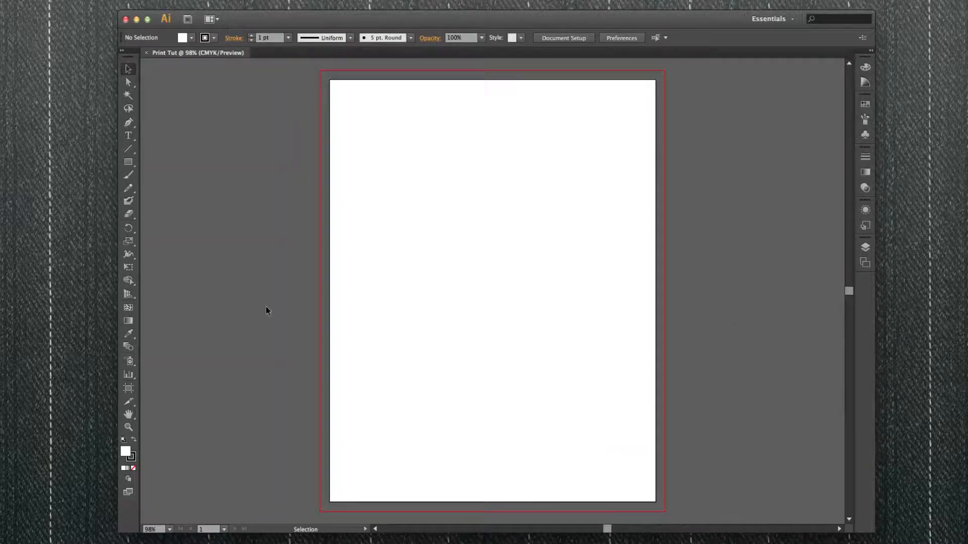
Draw a red-filled rectangle over the whole artboard, reaching past its edges into the bleed area.
left_click(128, 162)
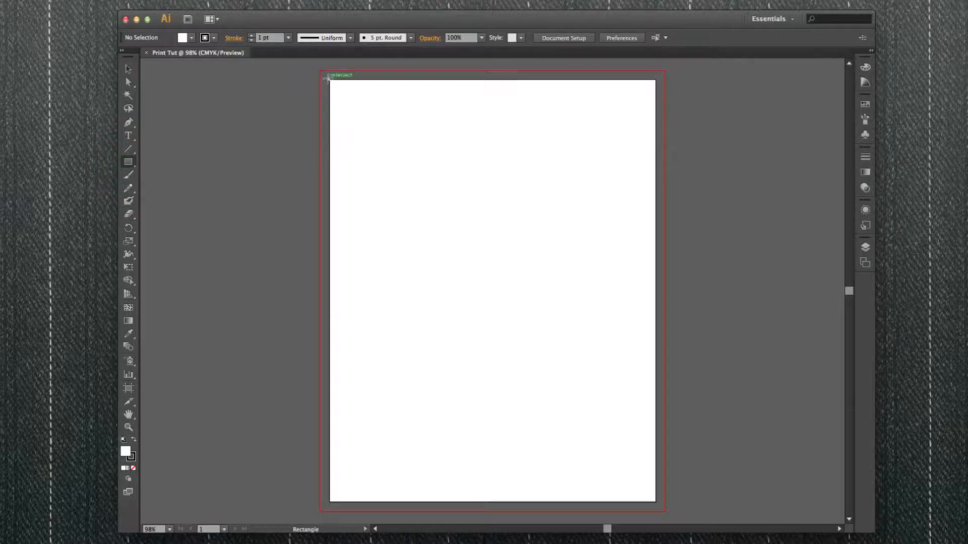
left_click(192, 41)
left_click(163, 56)
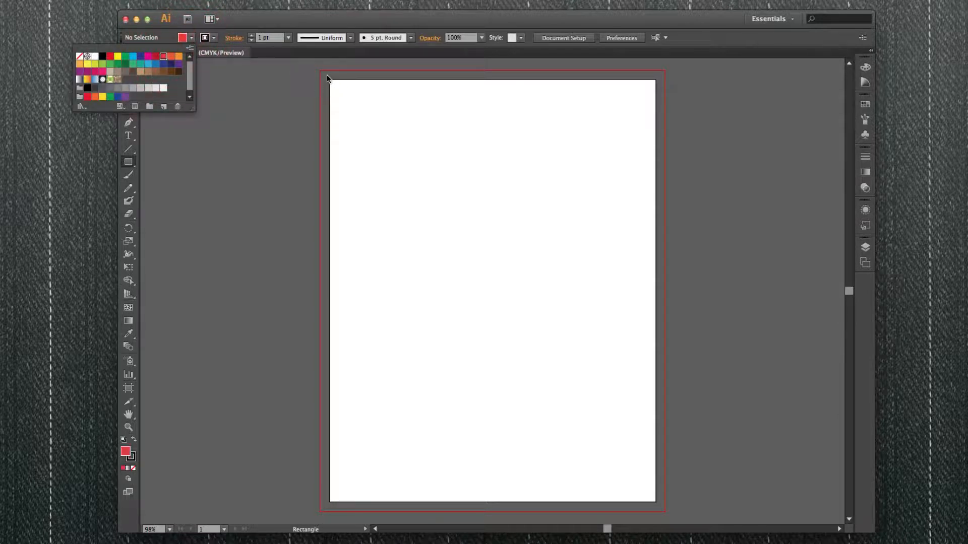
left_click_drag(325, 76, 664, 462)
Extend the red rectangle's top-left corner out to the matching corner of the bleed line.
scroll(577, 353, "down", 1)
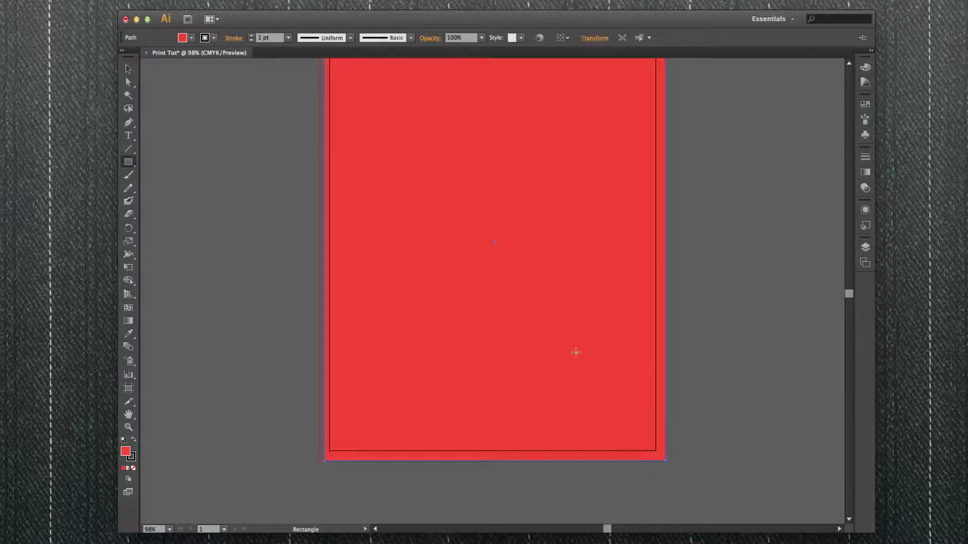
scroll(576, 353, "up", 5)
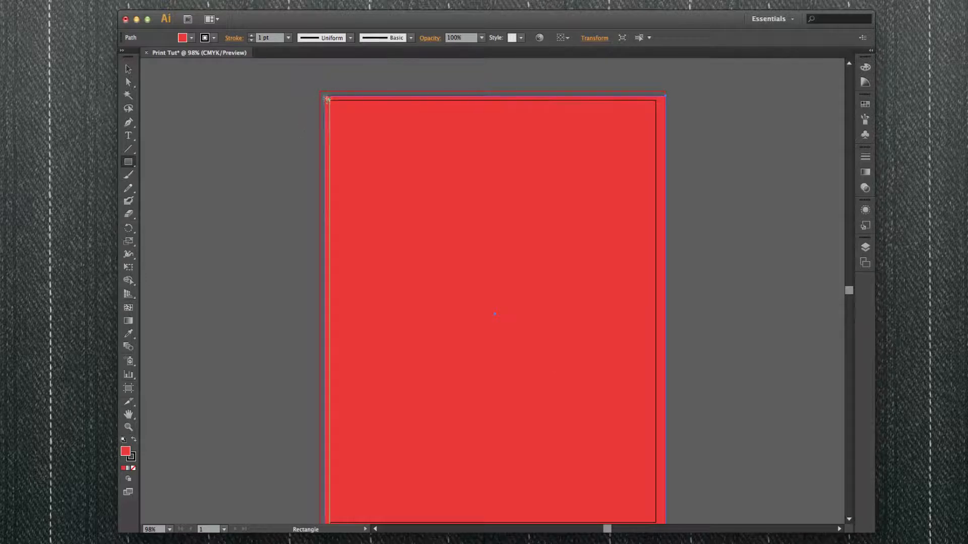
left_click(128, 69)
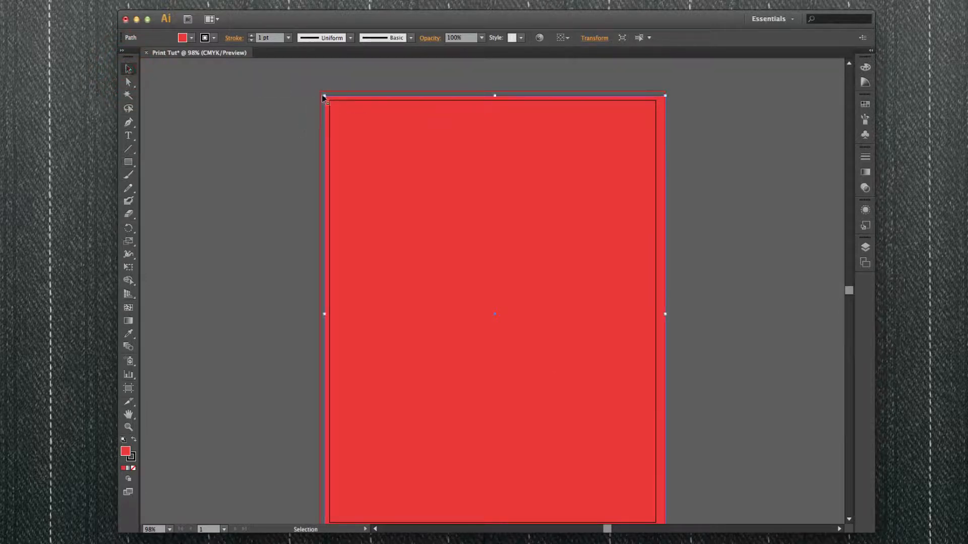
left_click_drag(324, 95, 320, 91)
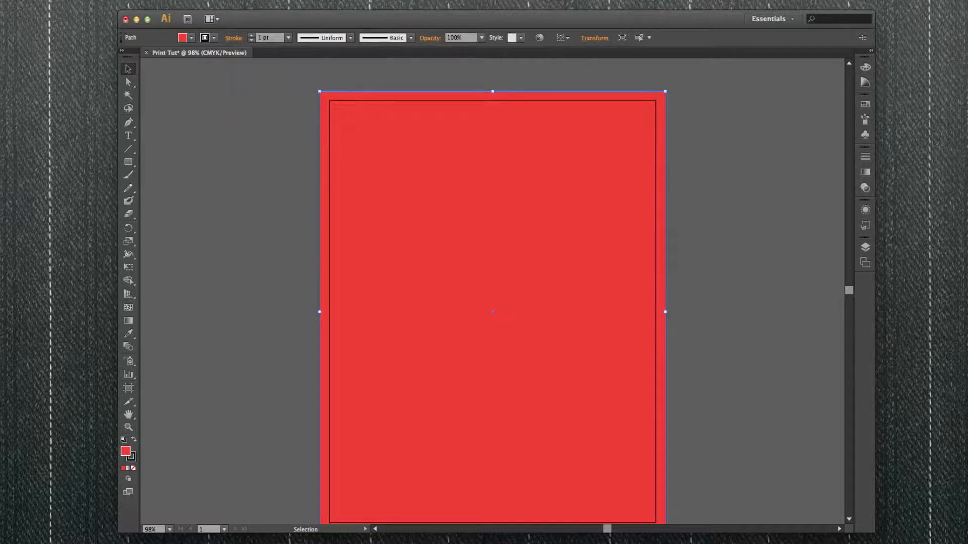
Start another new document, collapse its advanced settings, and choose the Video and Film profile.
left_click(0, 0)
left_click(0, 0)
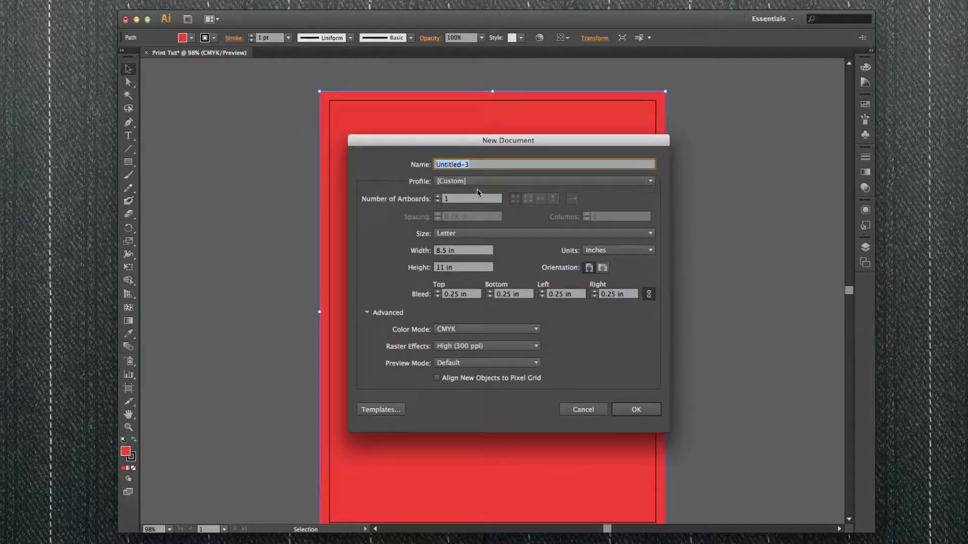
left_click(366, 312)
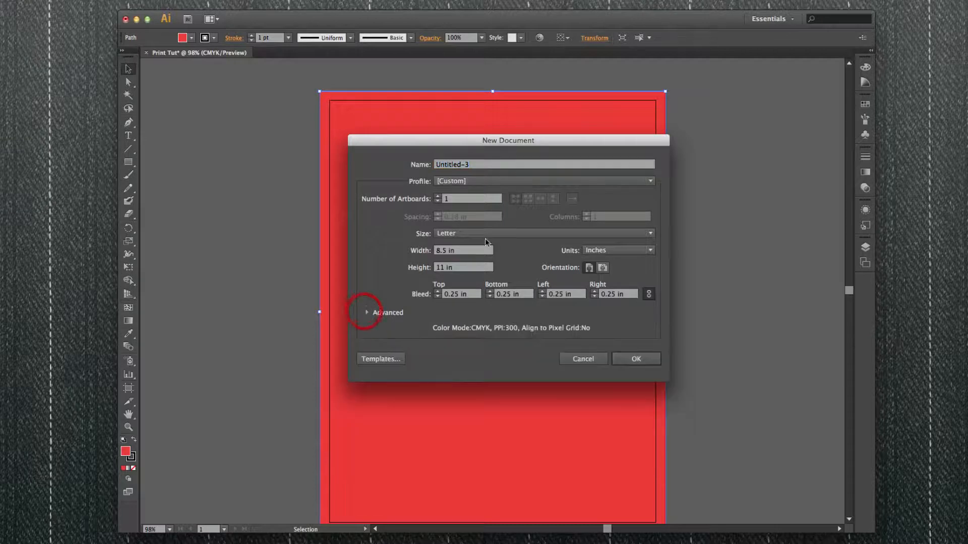
left_click(540, 181)
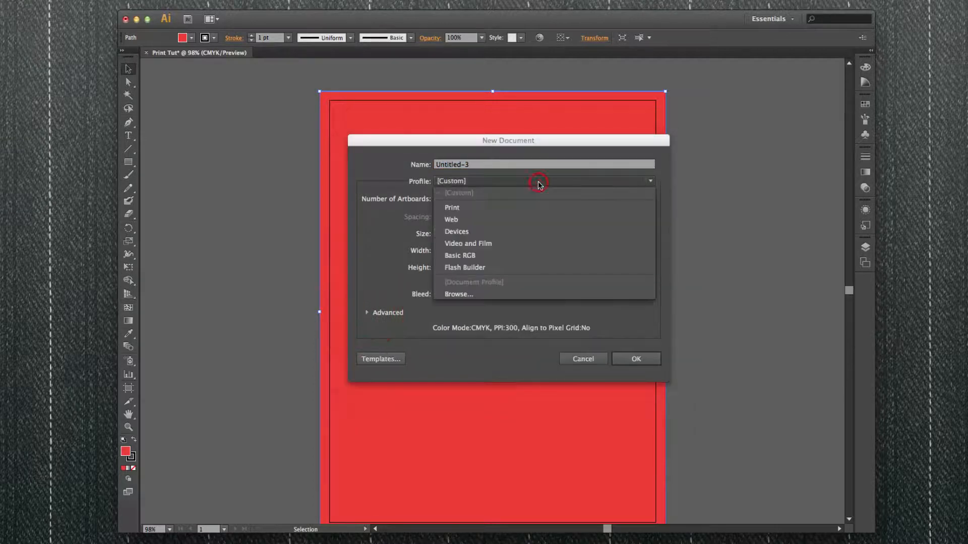
left_click(523, 244)
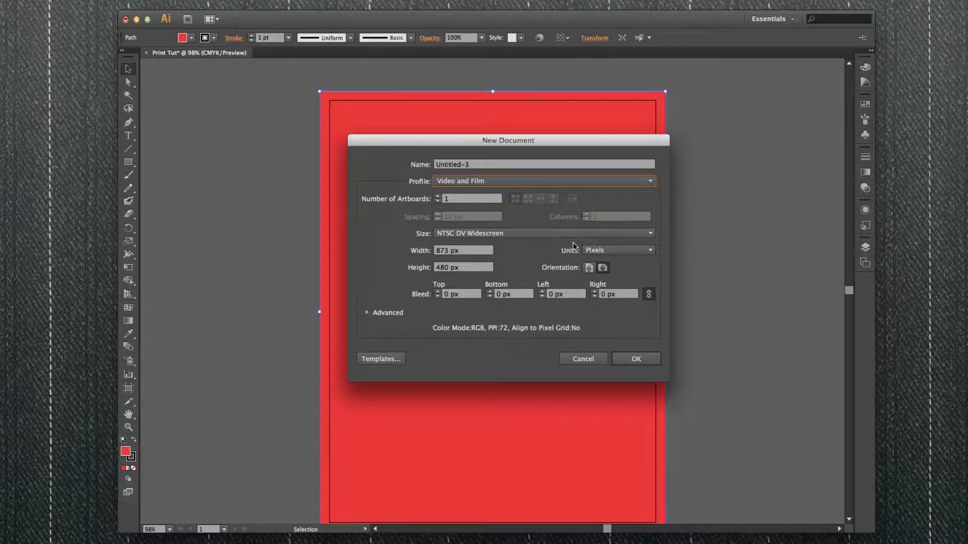
Set the new video document's size preset to HDV 1080 and show its advanced settings.
triple_click(480, 165)
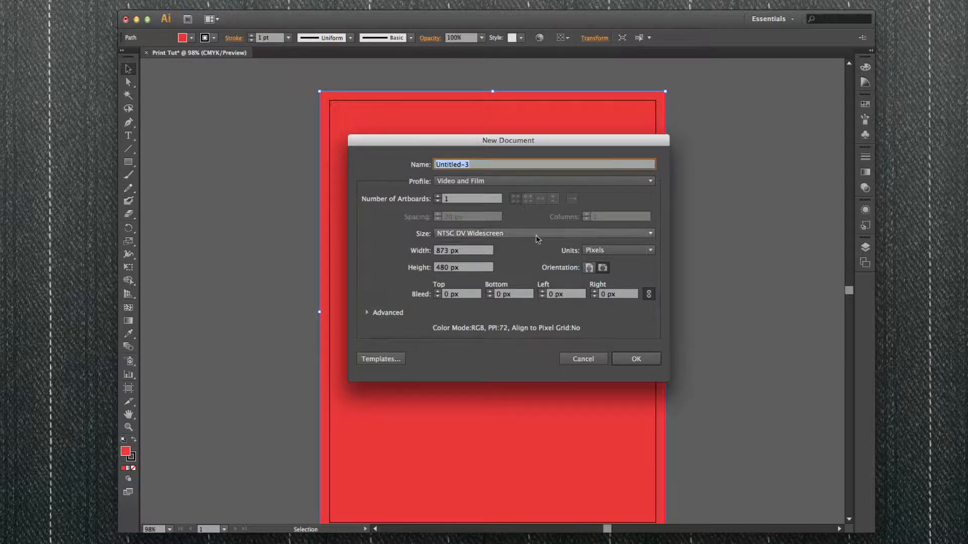
left_click(650, 234)
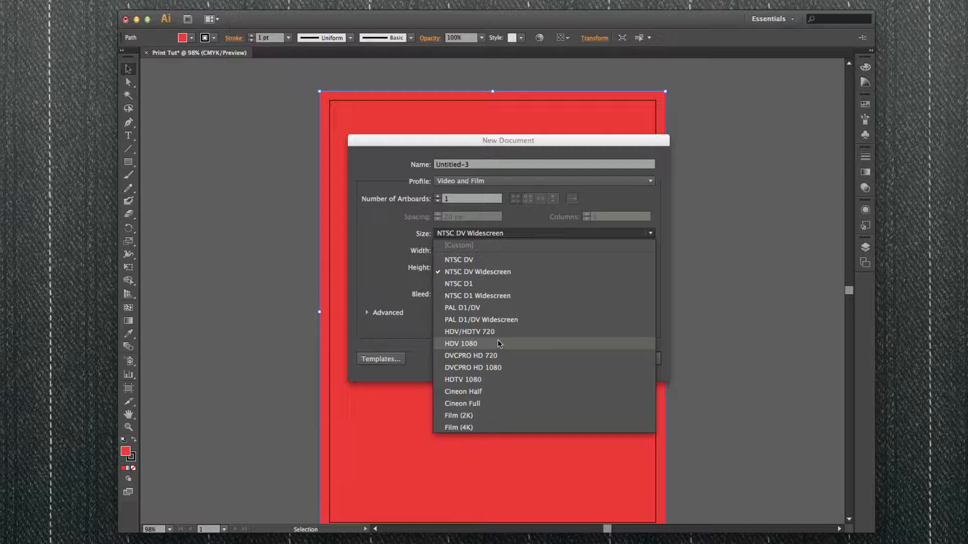
left_click(476, 345)
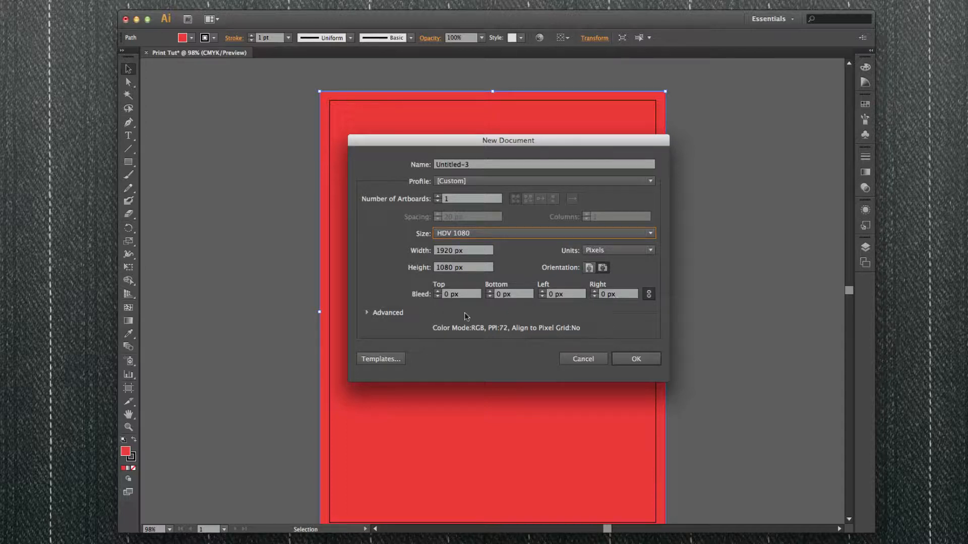
left_click(367, 313)
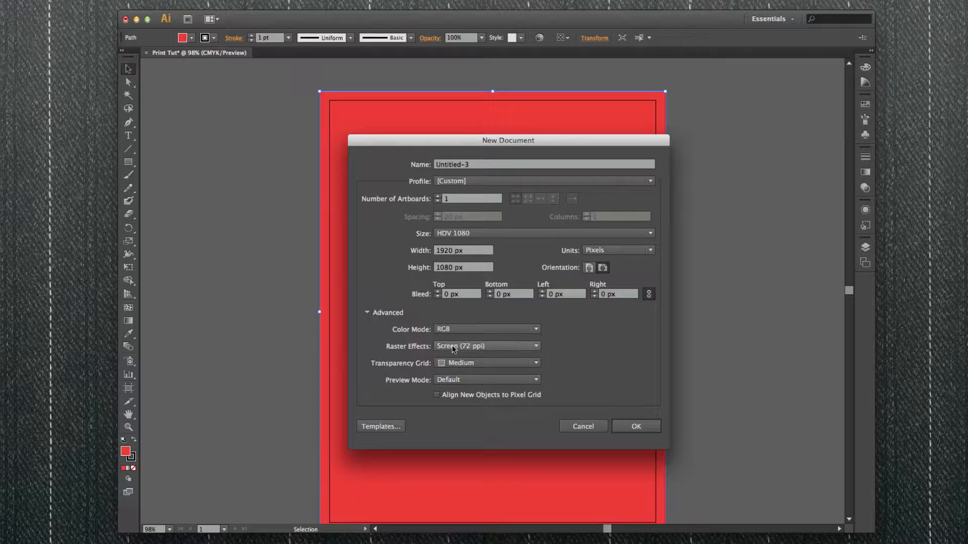
Create the video document with Screen (72 ppi) raster effects and a Medium transparency grid, and view its list of artboards.
left_click(536, 347)
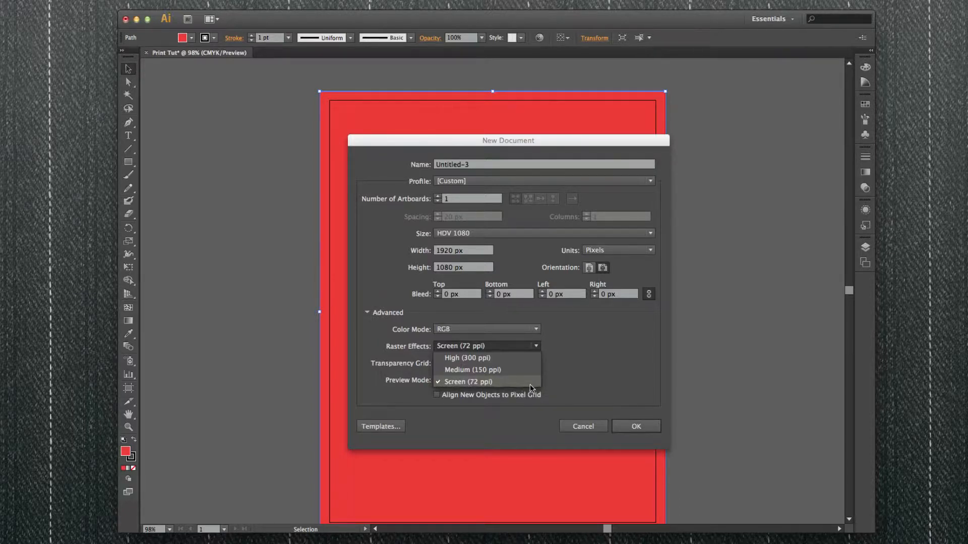
left_click(558, 360)
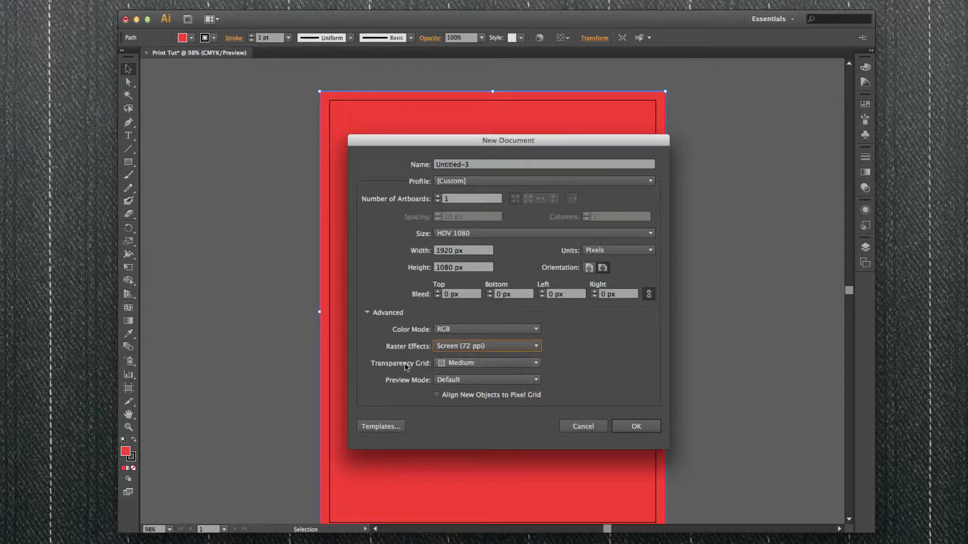
left_click(535, 364)
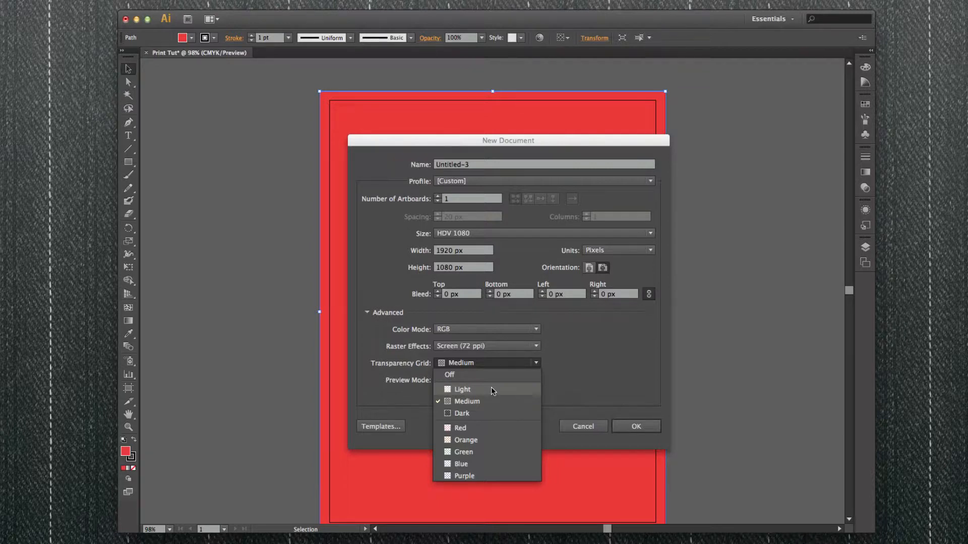
left_click(489, 401)
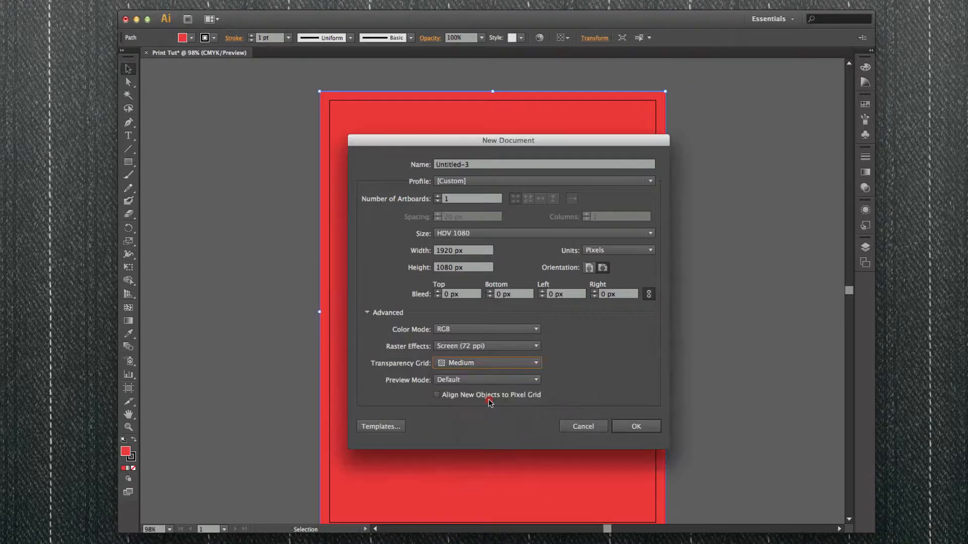
left_click(628, 426)
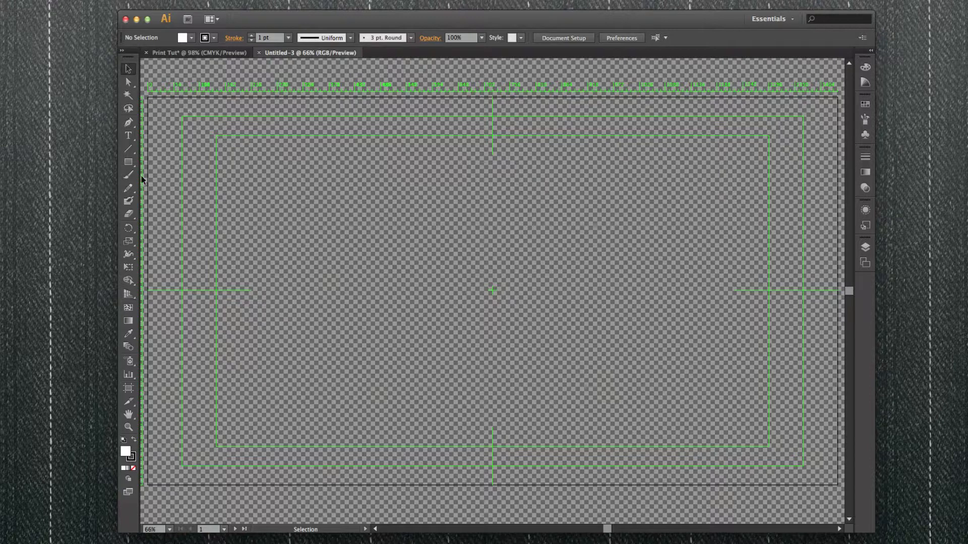
left_click(865, 248)
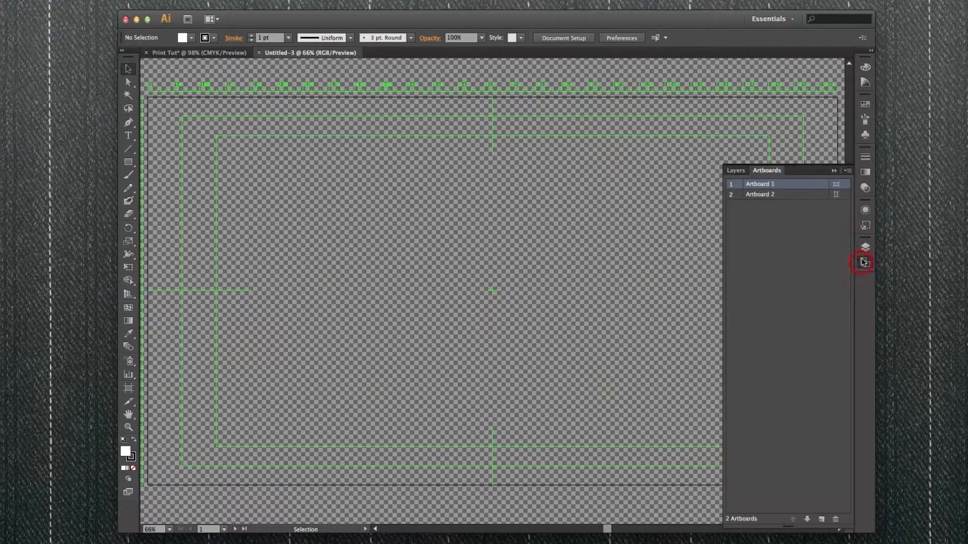
left_click(865, 248)
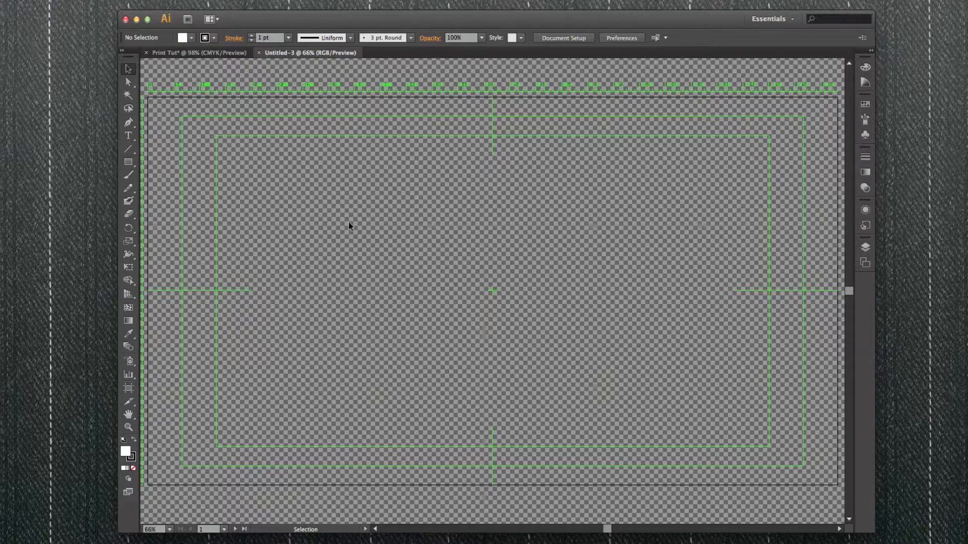
Draw a large white rectangle reaching the artboard's bottom-right corner and add a short line of 12 pt Myriad Pro filler text on it.
left_click(128, 162)
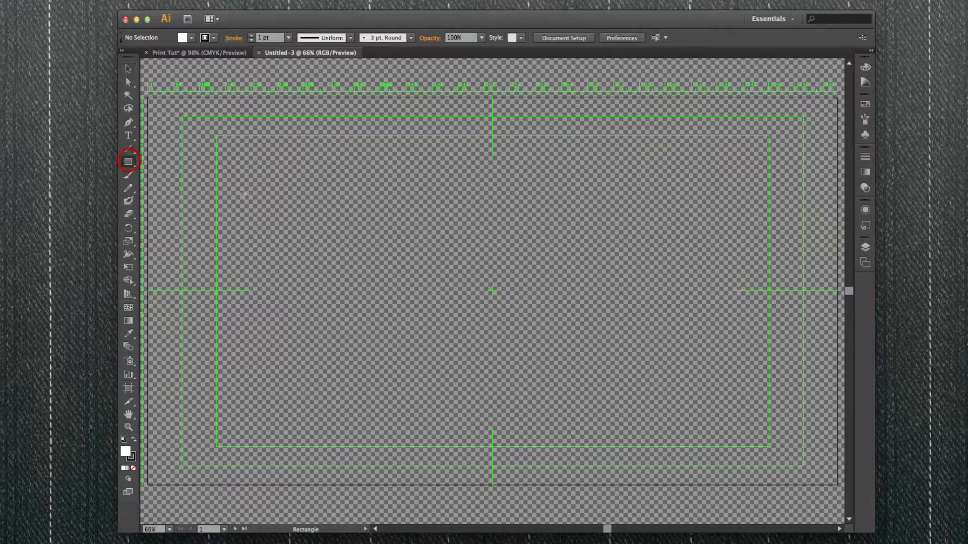
left_click_drag(241, 155, 838, 483)
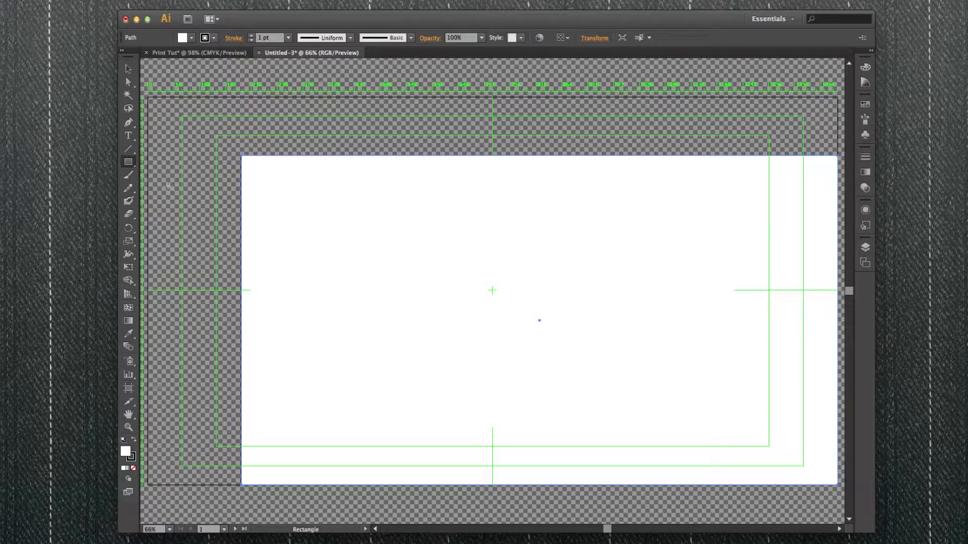
left_click(128, 135)
left_click(408, 242)
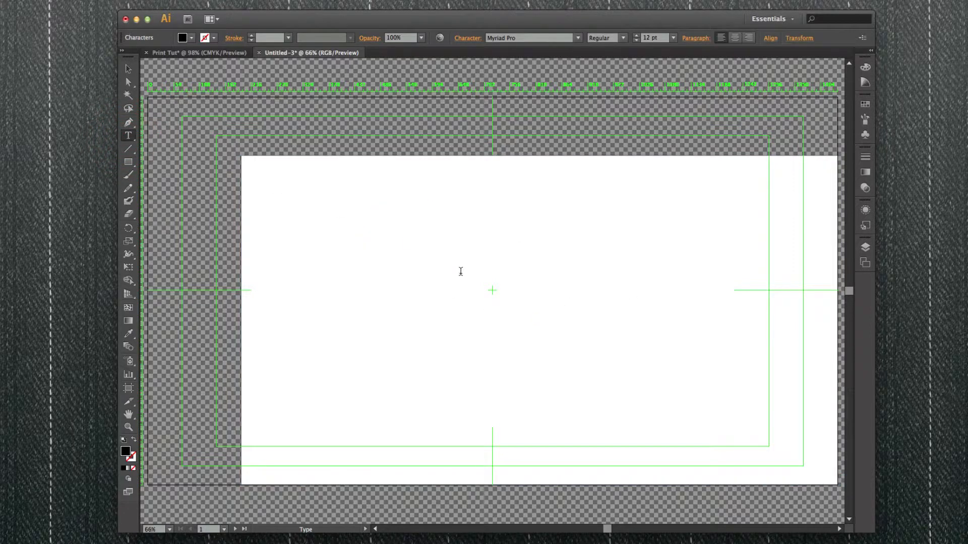
type("ljnzdvlj")
Switch back and forth between the Print Tut document and the new video document to compare them.
left_click(222, 54)
left_click(292, 54)
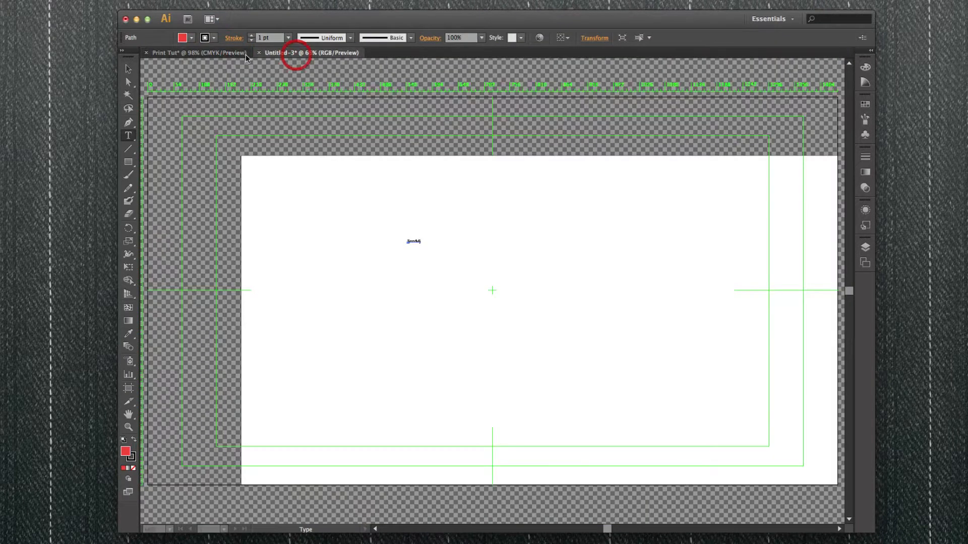
left_click(233, 55)
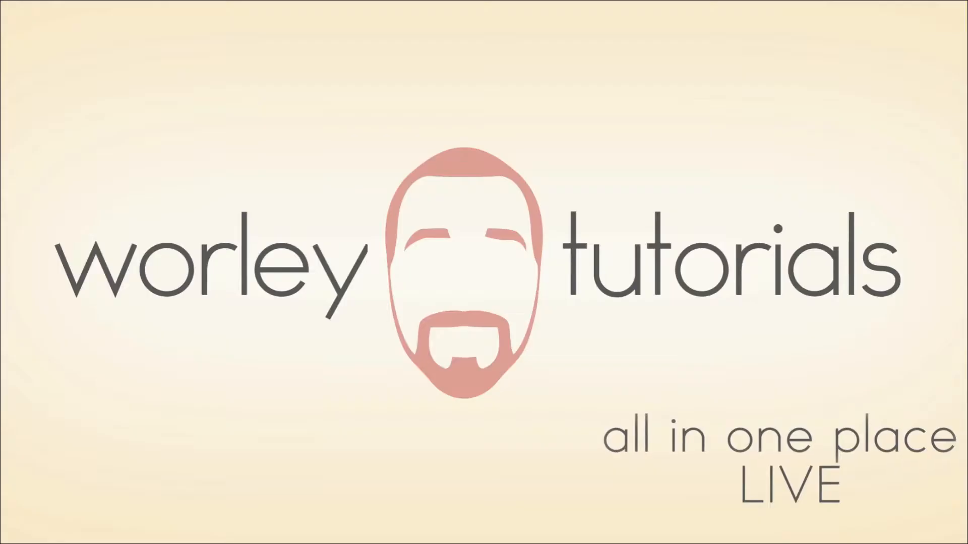